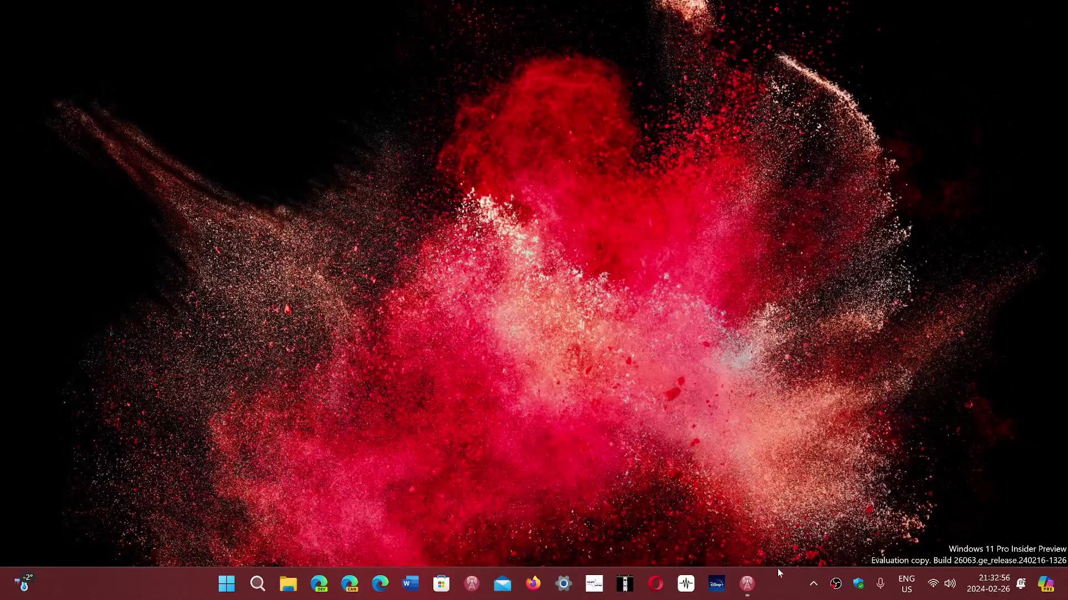
Step: Restore the SDR Console window to watch the Airspy HF+ receiving 10.549.130 in CW-U
click(746, 583)
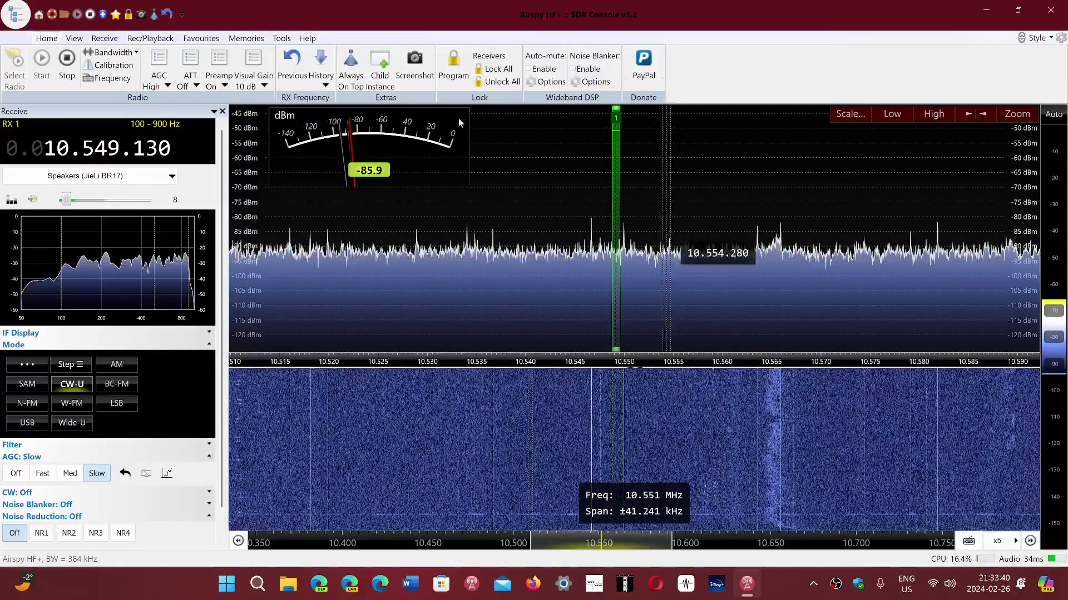
mouse_move(634, 501)
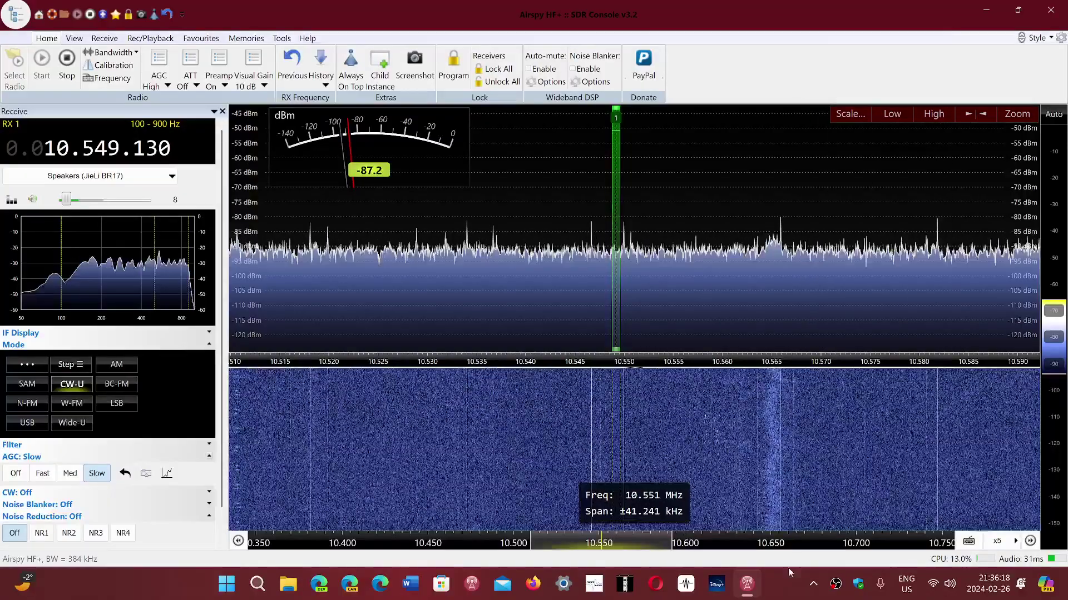
click(783, 587)
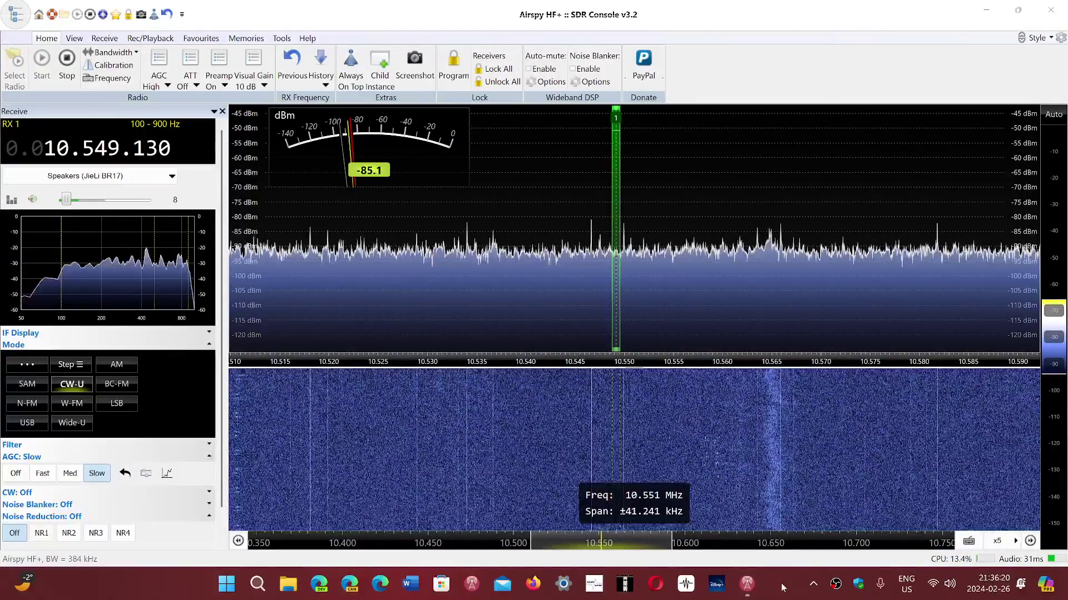